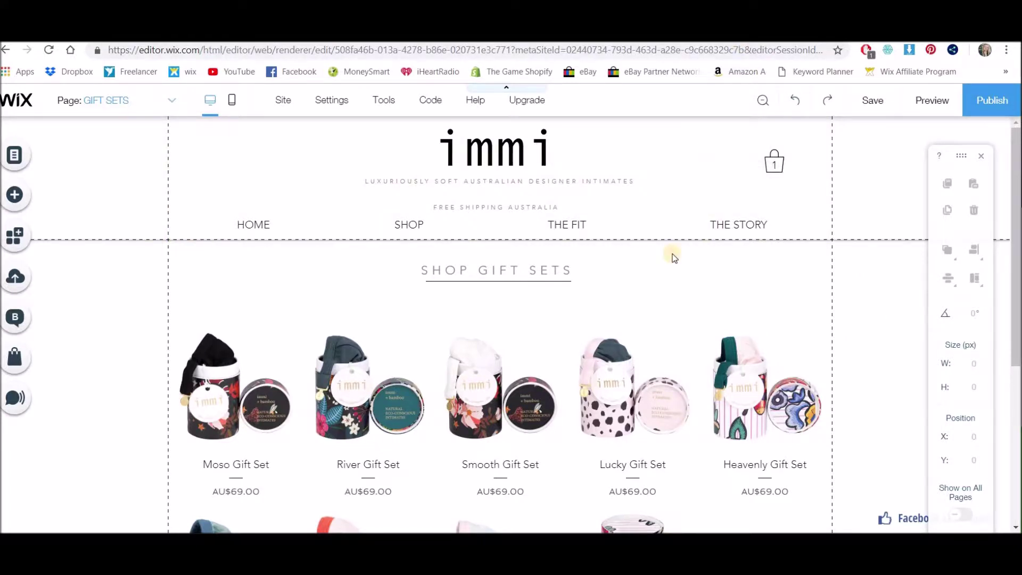
Step: Switch to the Google tab to search for the immi Intimates store
key("ctrl+Tab")
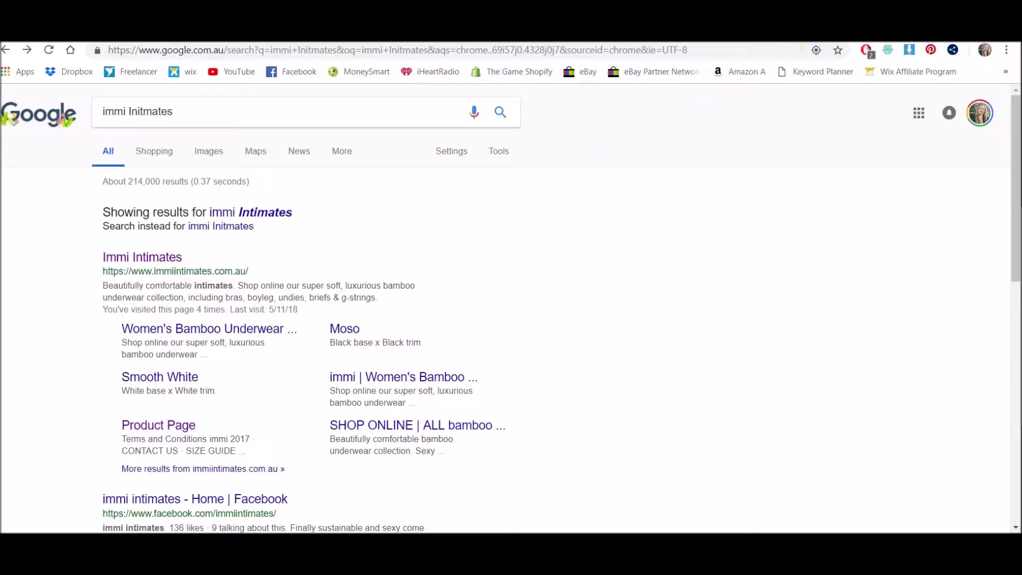
Step: Open the Moso sitelink and review the live AU$42.00 Moso | Bralette page and description
left_click(345, 329)
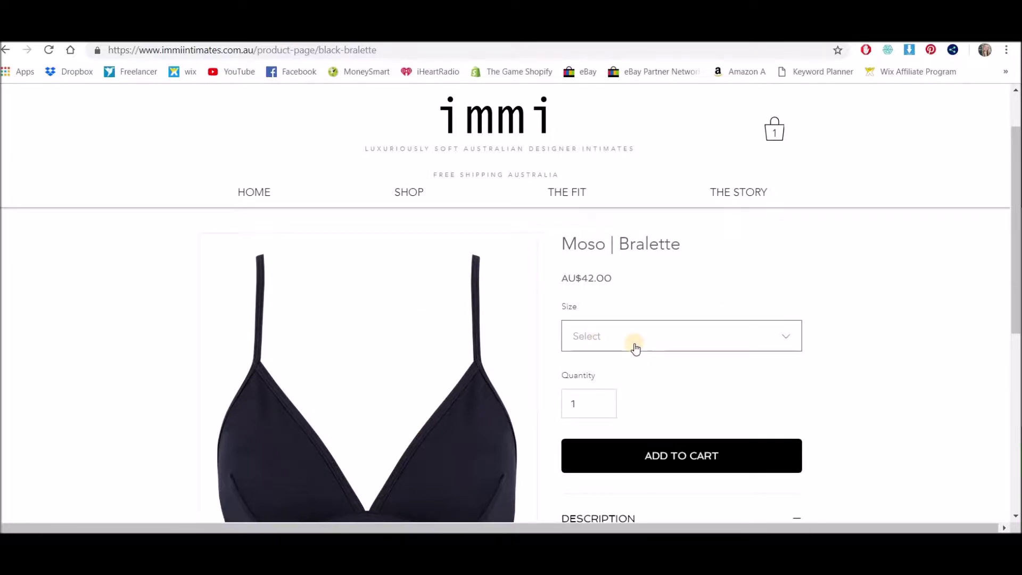
scroll(643, 334, "down", 3)
scroll(648, 392, "down", 2)
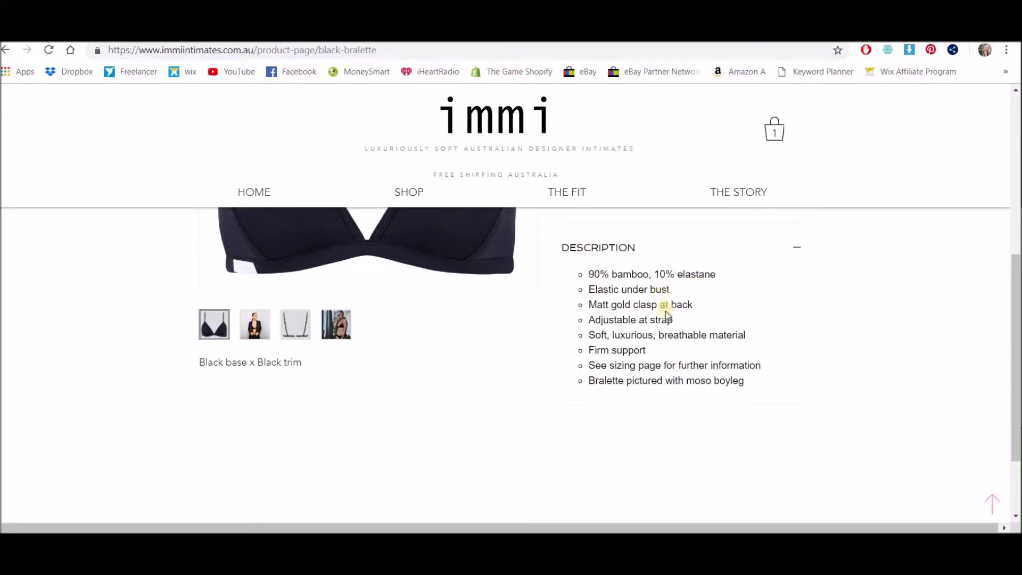
scroll(666, 315, "up", 3)
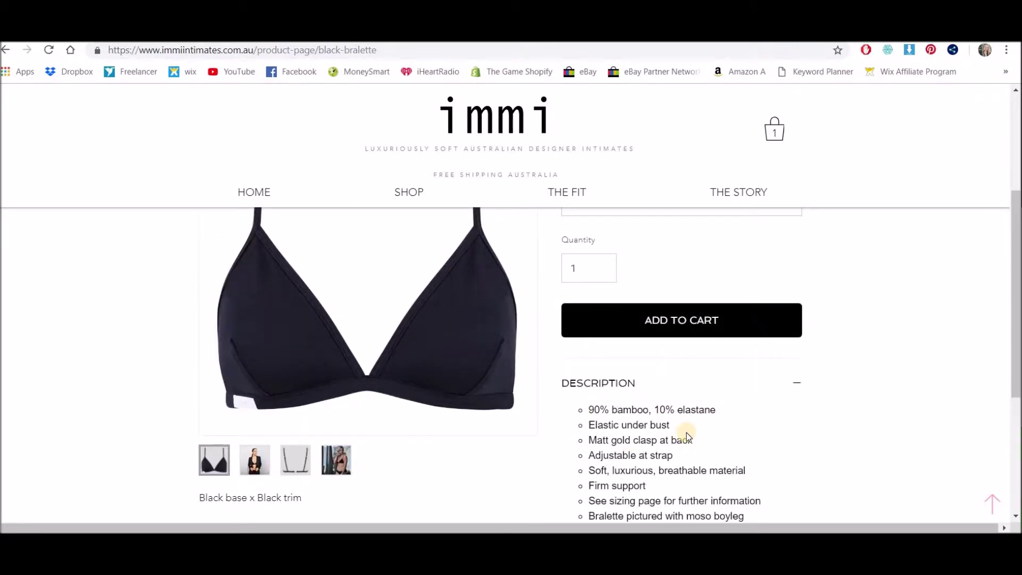
scroll(365, 388, "down", 3)
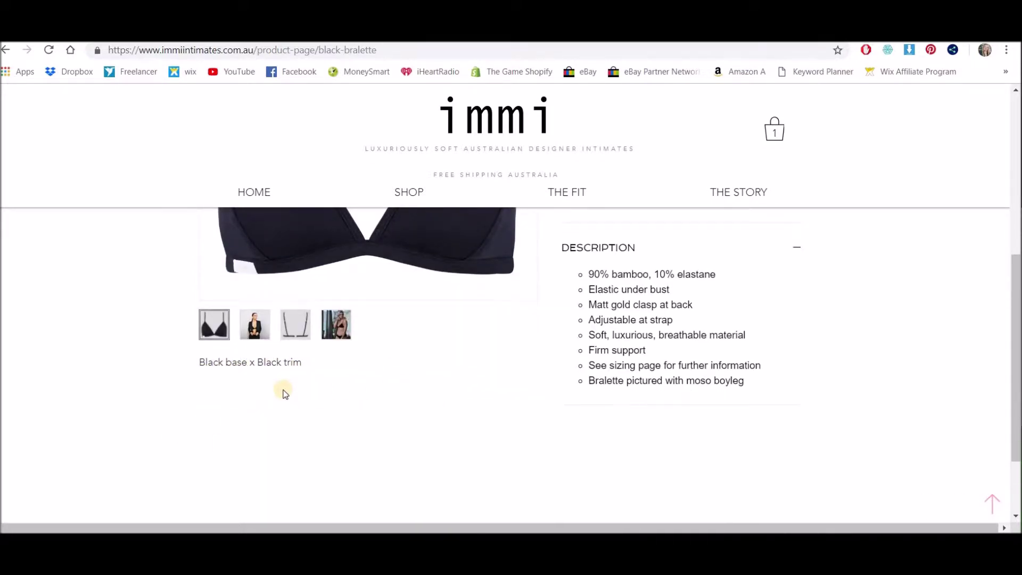
scroll(285, 393, "up", 3)
scroll(398, 467, "up", 3)
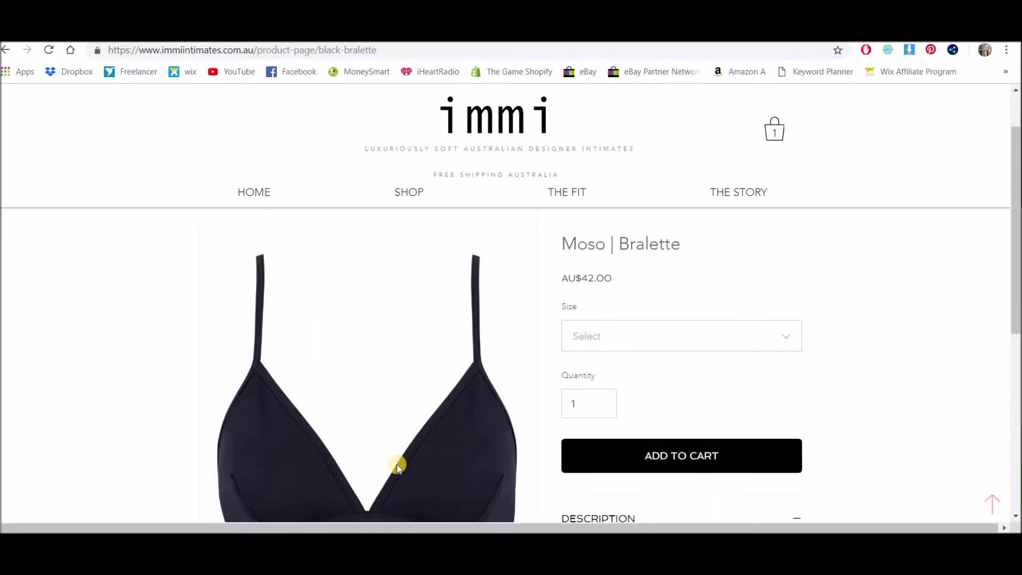
scroll(639, 463, "down", 2)
scroll(653, 367, "up", 2)
scroll(653, 444, "down", 2)
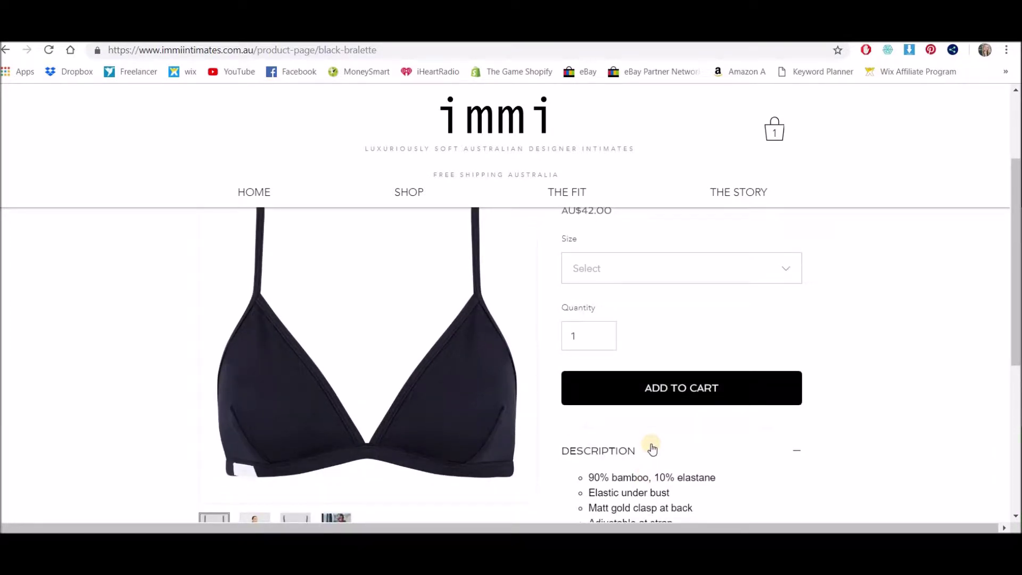
scroll(653, 449, "down", 6)
scroll(365, 445, "up", 2)
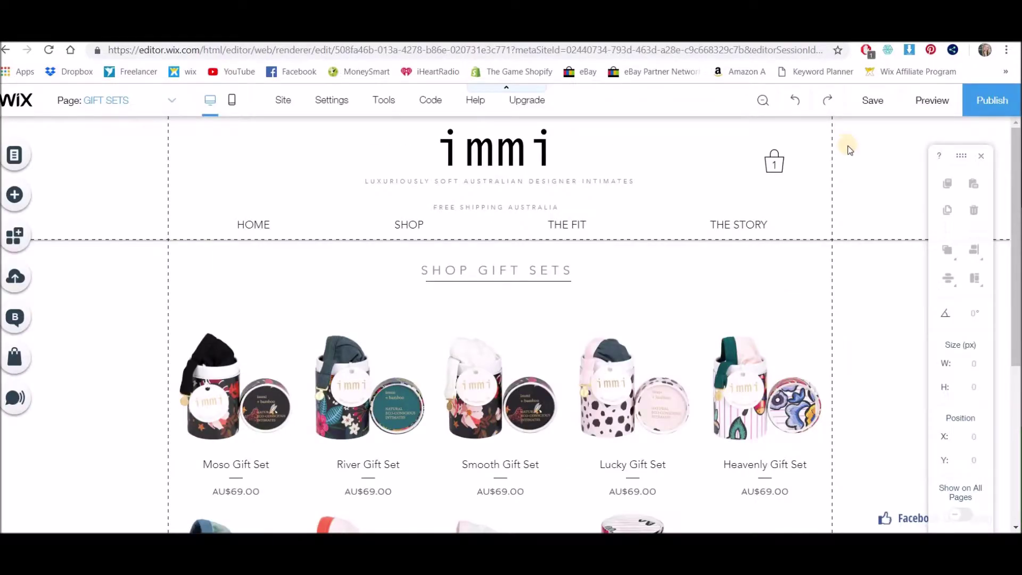
Step: From the store gallery's My Store menu, open Moso | Bralette under Store Products > Products
left_click(584, 372)
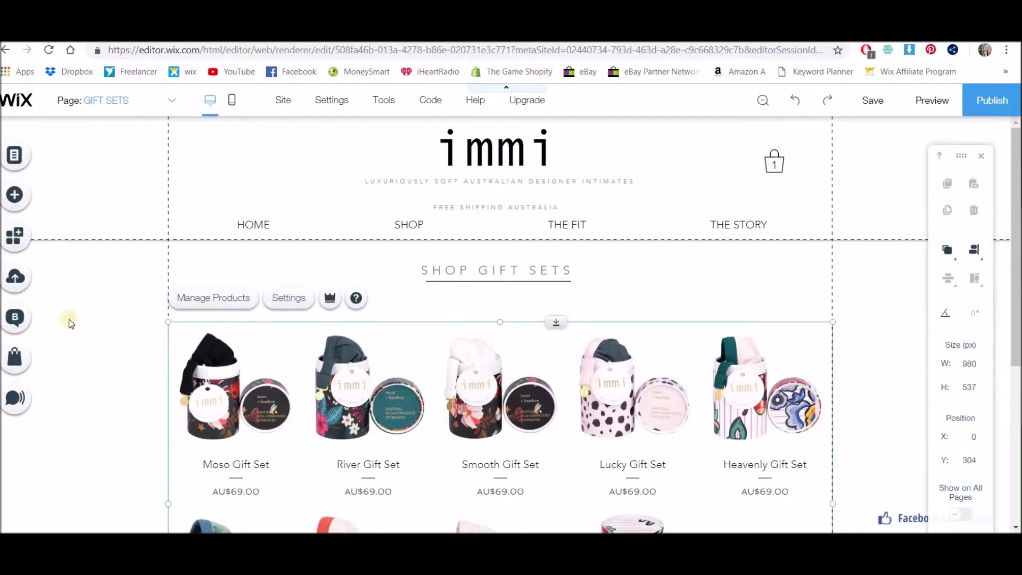
left_click(20, 364)
left_click(289, 354)
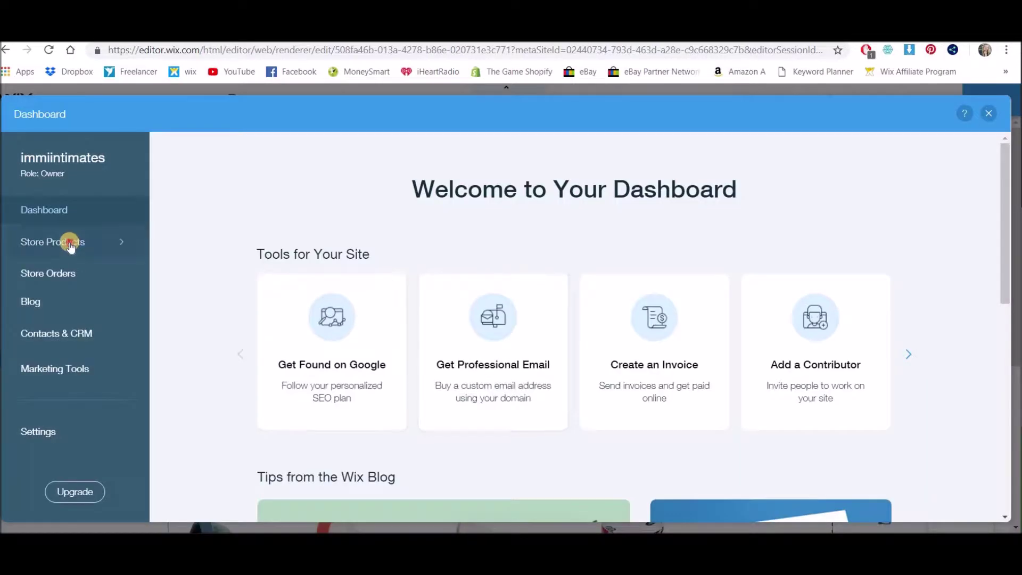
left_click(70, 243)
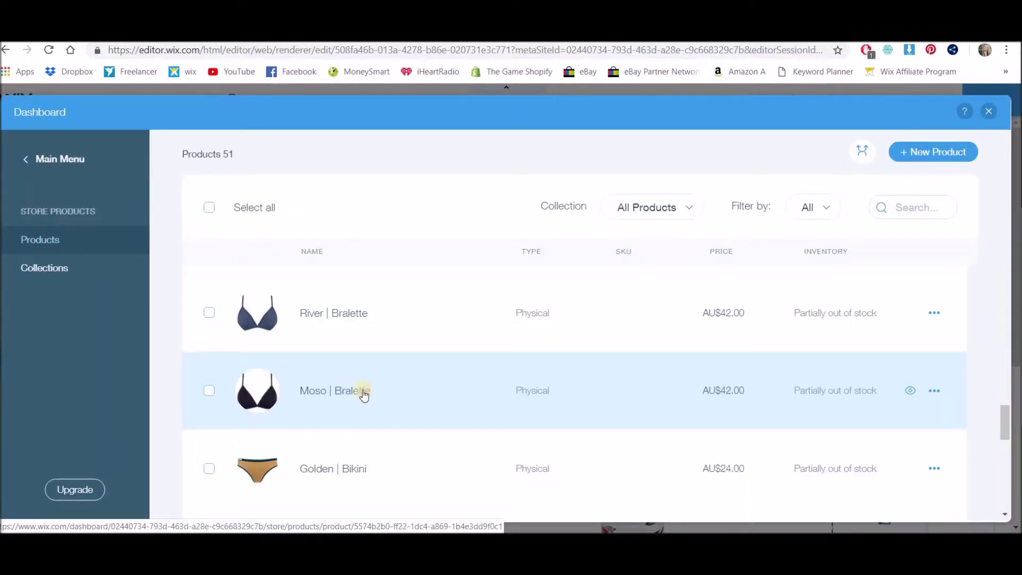
left_click(351, 393)
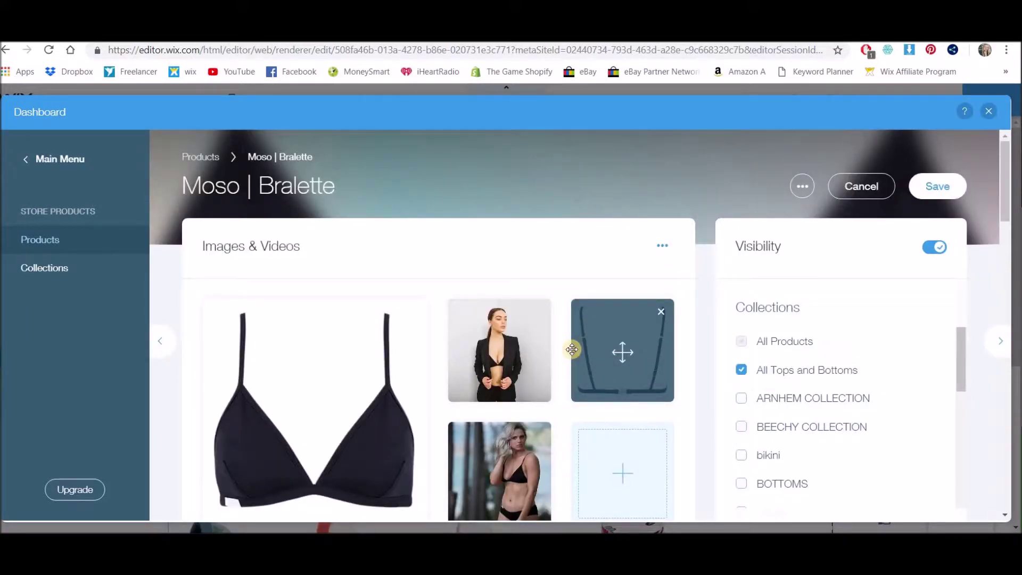
Step: Scroll the Moso | Bralette edit page past Product Info to the Additional Info Sections
scroll(572, 349, "down", 6)
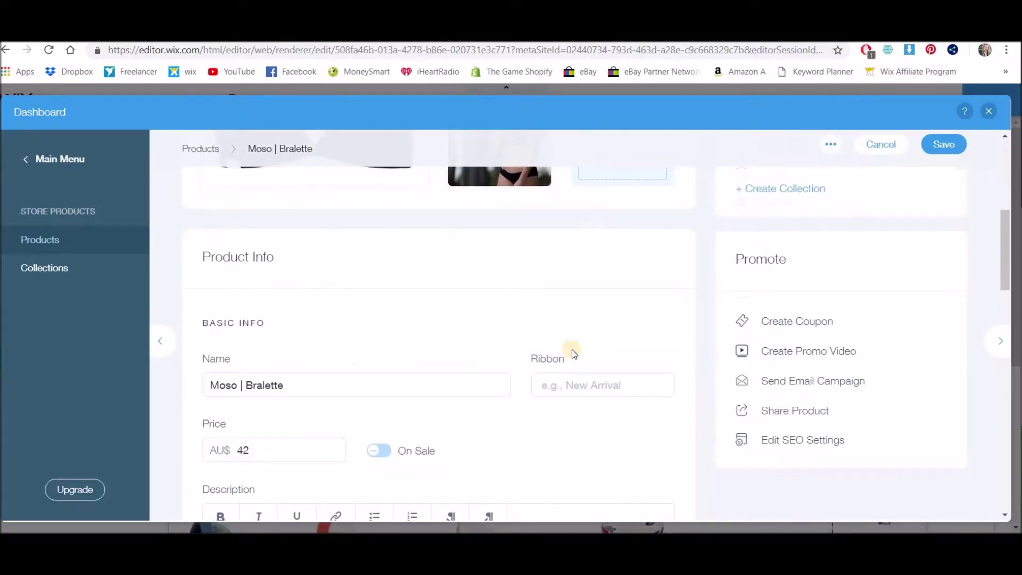
scroll(572, 349, "down", 3)
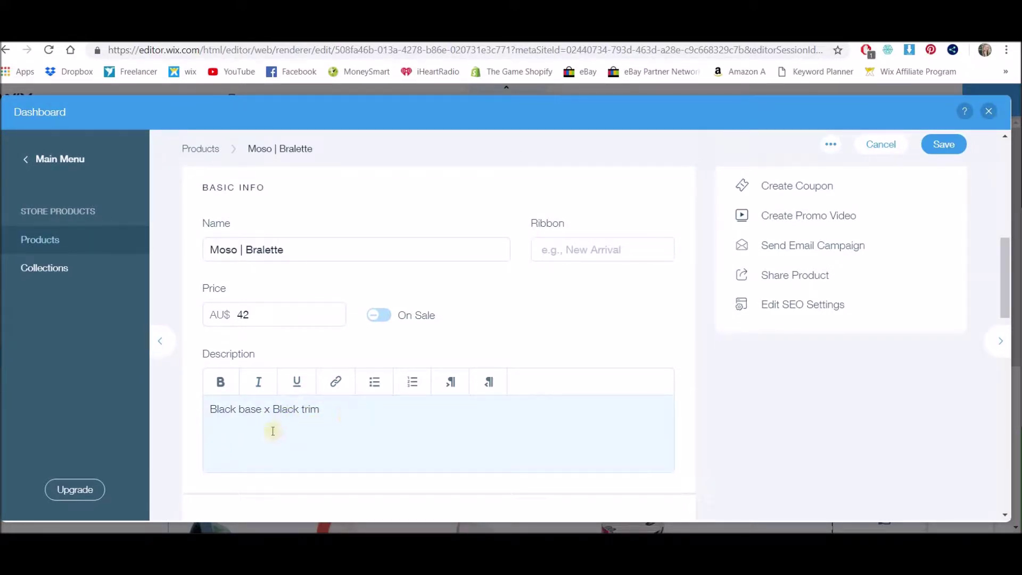
scroll(452, 342, "down", 3)
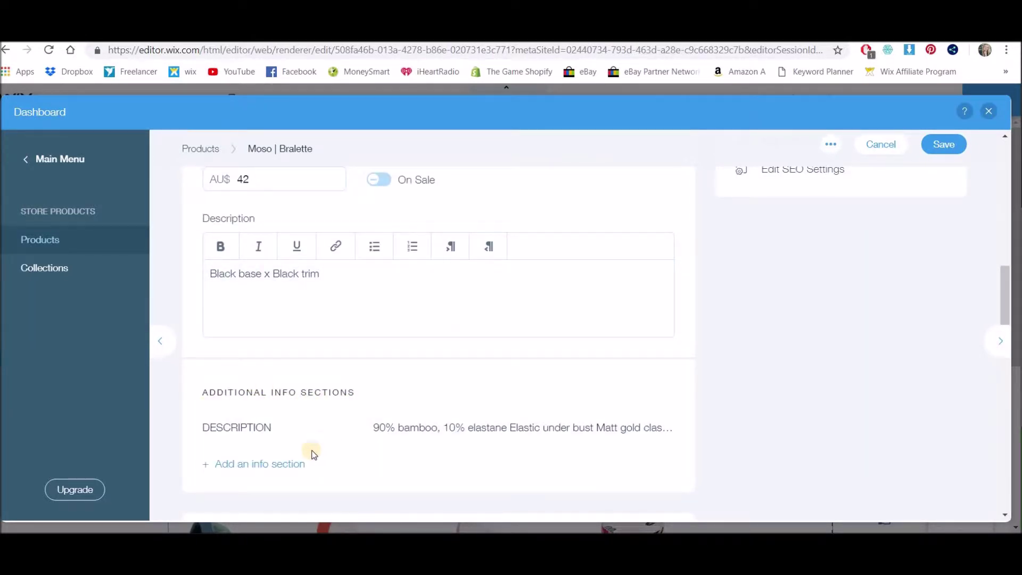
left_click(455, 429)
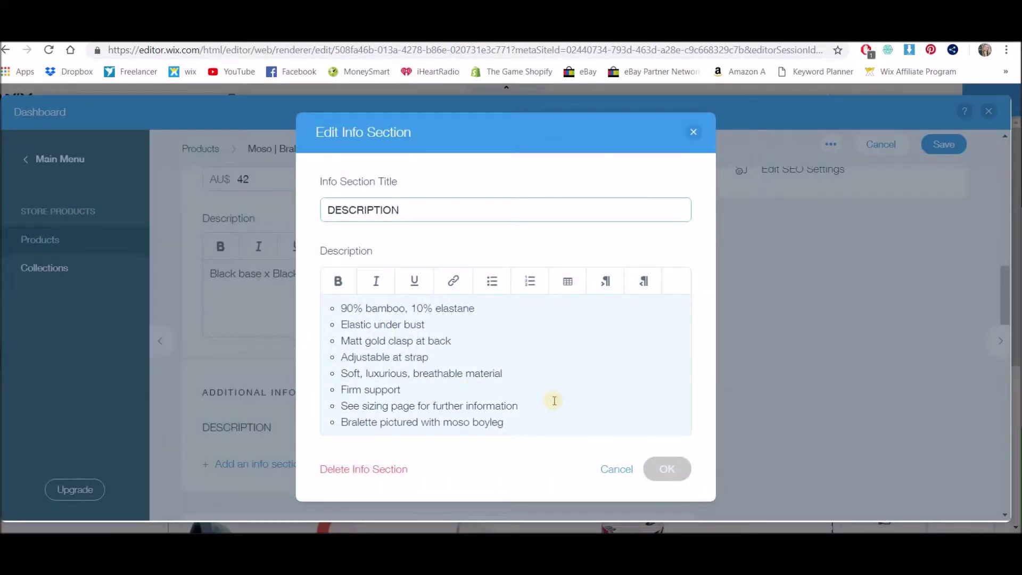
left_click(614, 469)
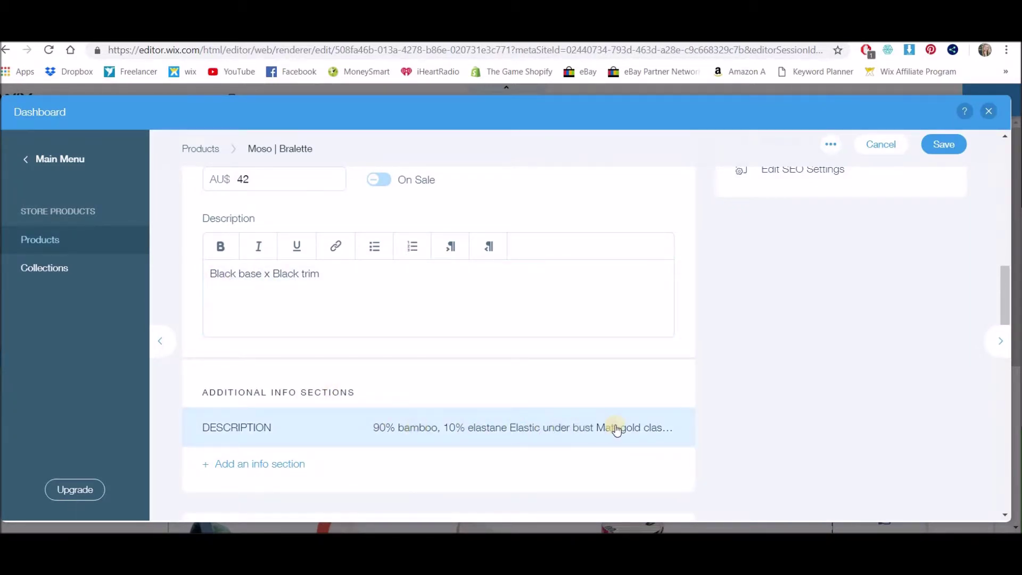
scroll(798, 352, "up", 2)
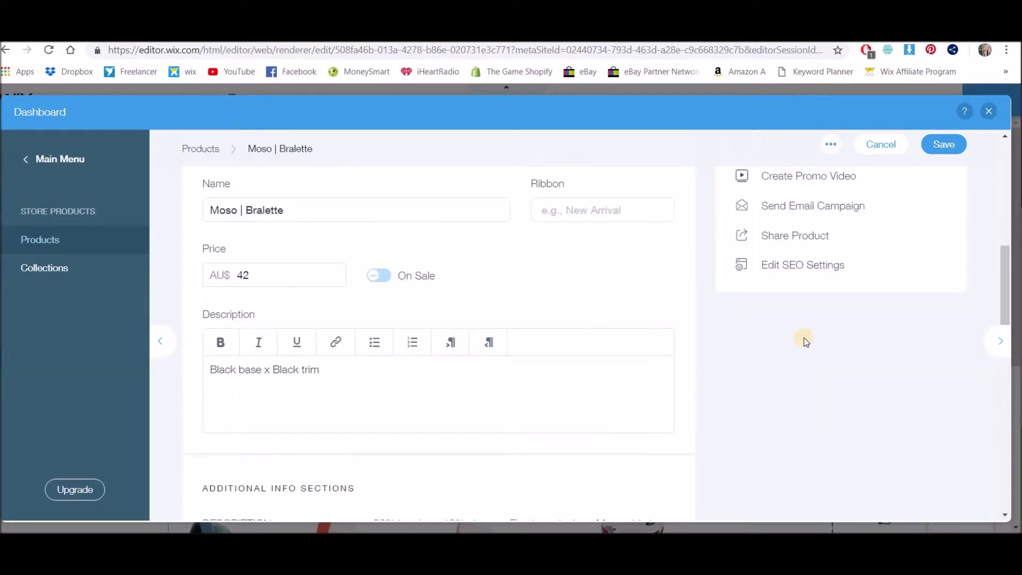
scroll(806, 342, "up", 1)
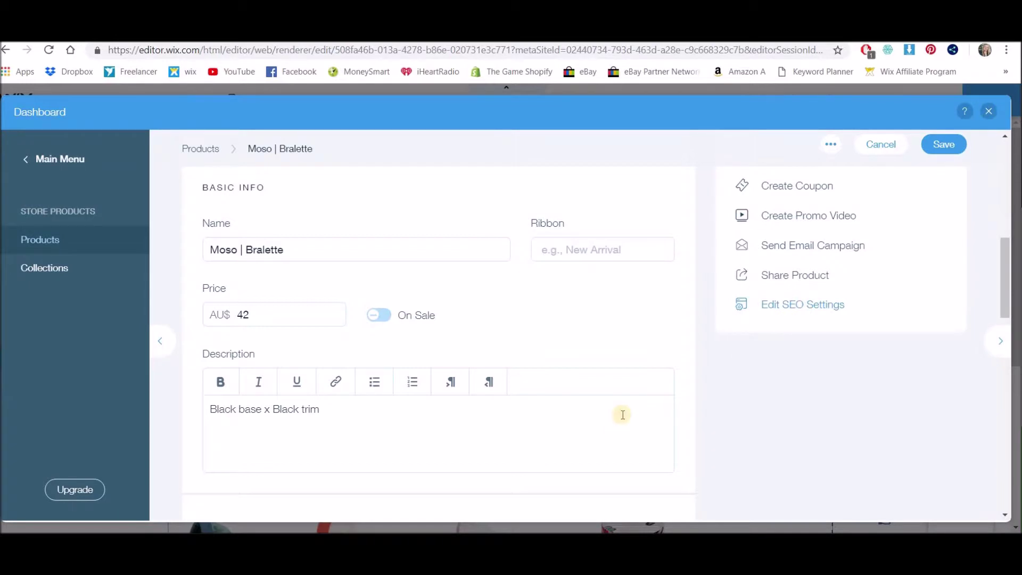
scroll(463, 448, "down", 3)
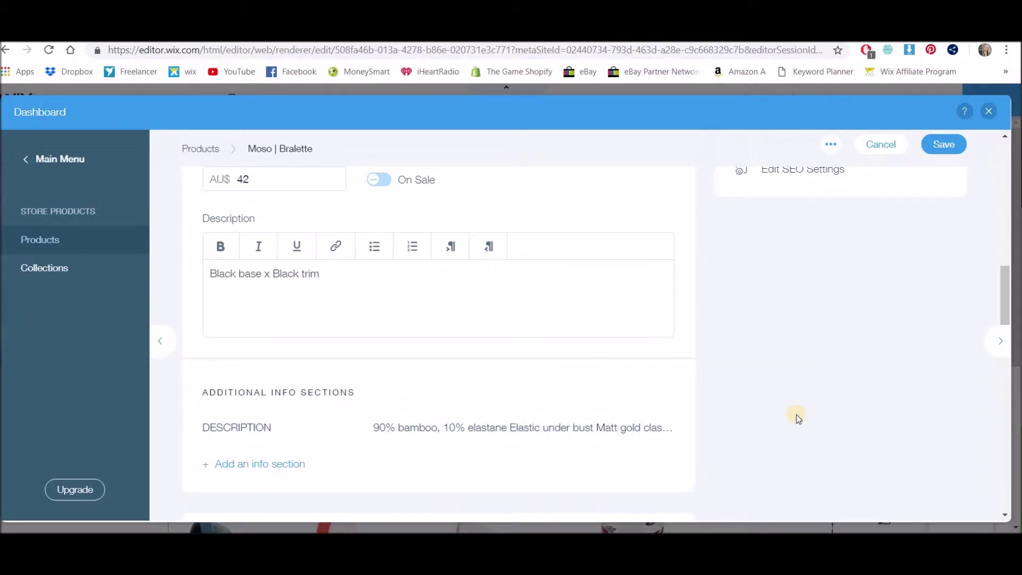
scroll(801, 368, "up", 3)
Step: In the product's SEO settings, replace the SEO description with the pasted bullet-point details
left_click(800, 307)
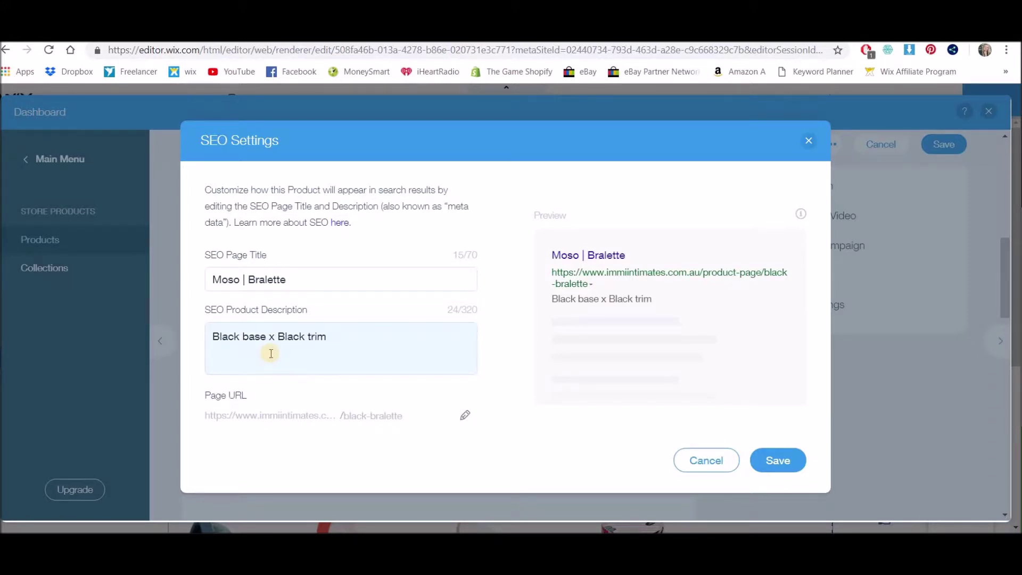
scroll(539, 407, "up", 2)
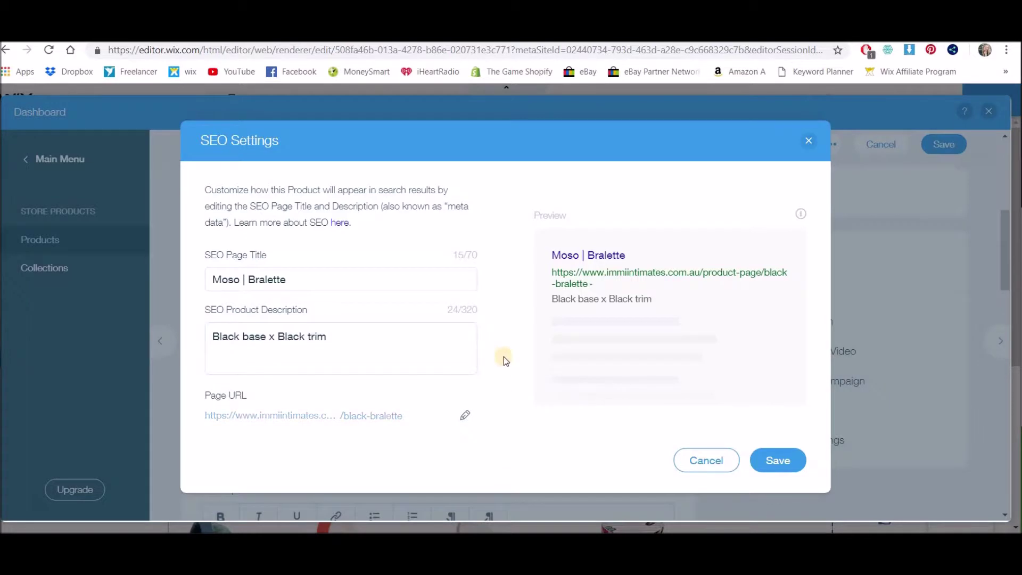
left_click_drag(365, 335, 155, 336)
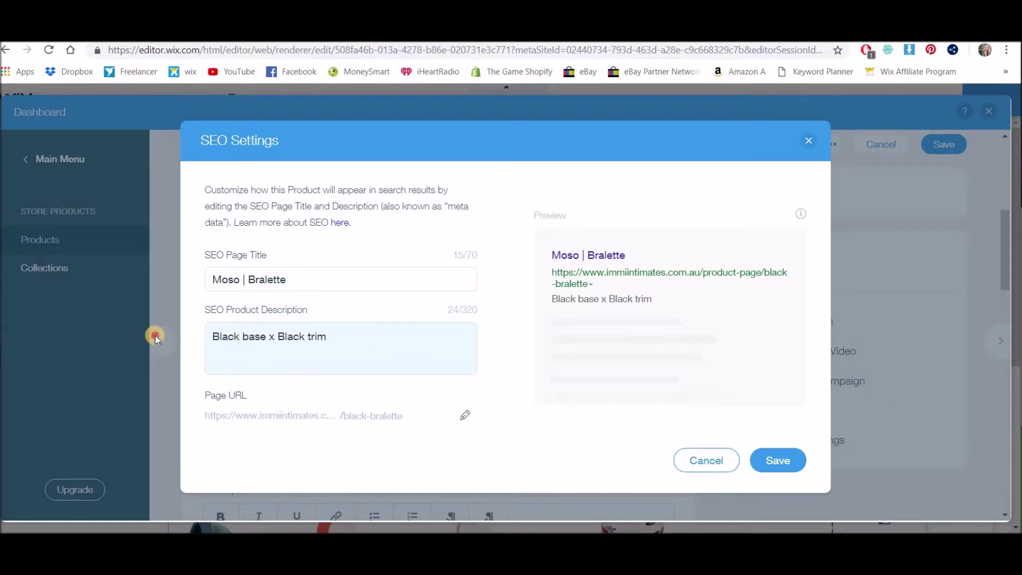
type("90% bamboo, 10% elastane Elastic under bust Matt gold clasp at back Adjustable at strap Soft, luxurious, breathable material Firm support See sizing page for further information Bralette pictured with moso boyleg")
Step: Delete the '90% bamboo, 10% elastane' line, gold clasp bullet and stray fragments before 'Soft'
scroll(335, 356, "up", 3)
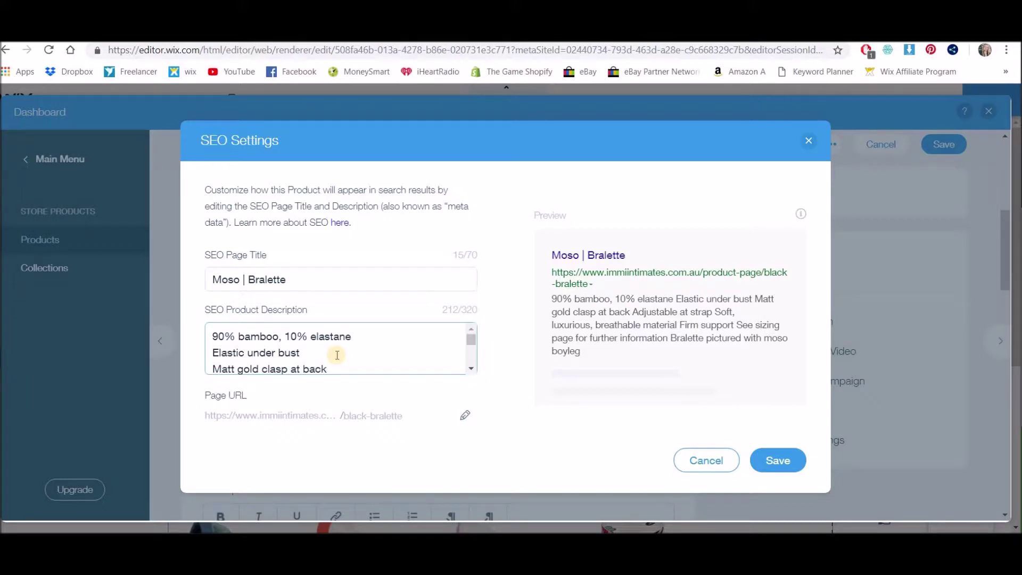
left_click_drag(358, 336, 105, 331)
key("BackSpace")
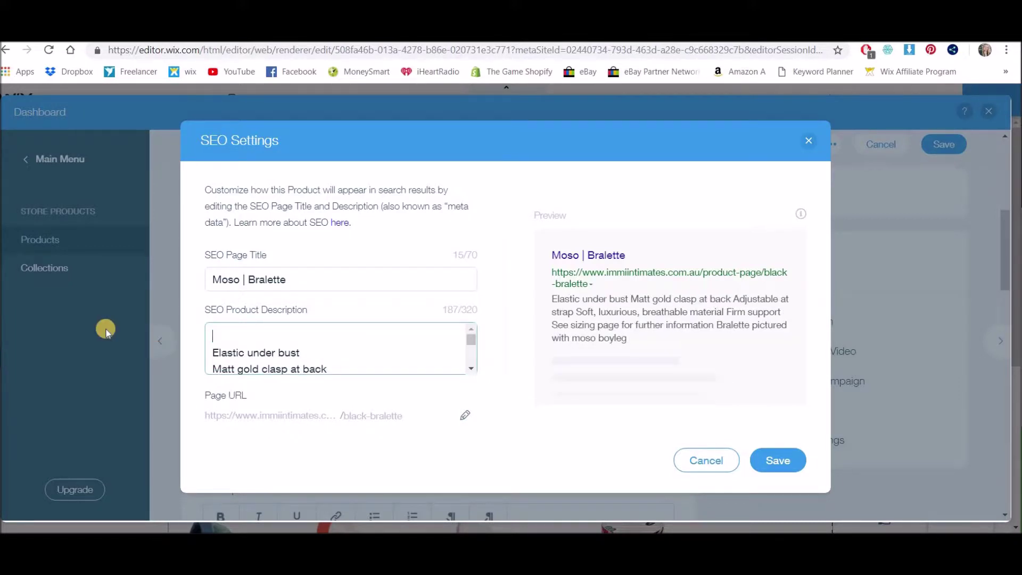
key("Delete")
key("Delete")
key("Delete")
key("Delete")
key("Delete")
key("Delete")
key("Delete")
key("Delete")
key("Delete")
key("Delete")
key("Delete")
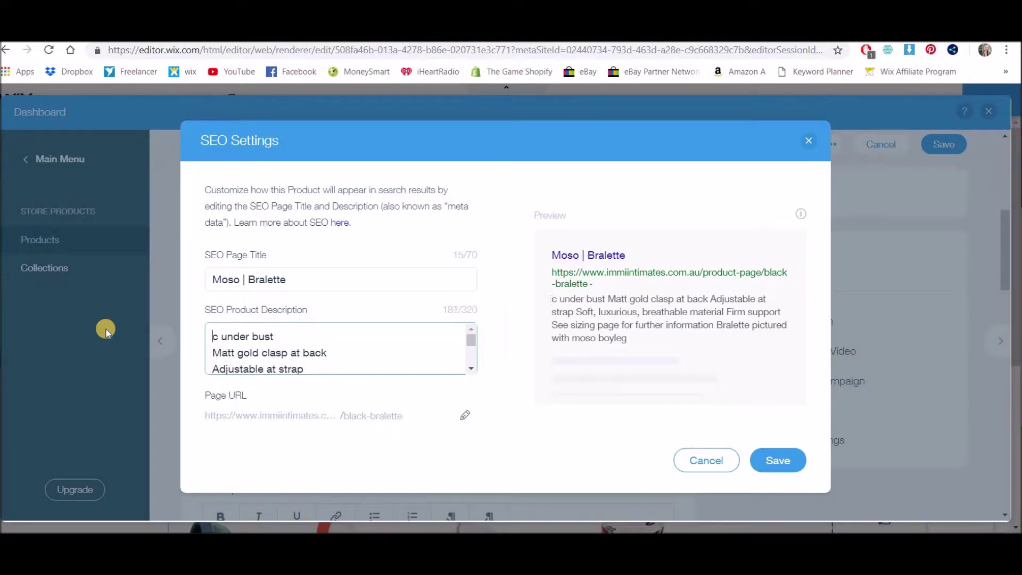
key("Delete")
key("Delete")
key("Delete")
key("Delete")
key("Delete")
key("Delete")
key("Delete")
key("Delete")
key("Delete")
key("Delete")
key("Delete")
key("Delete")
key("Delete")
key("Delete")
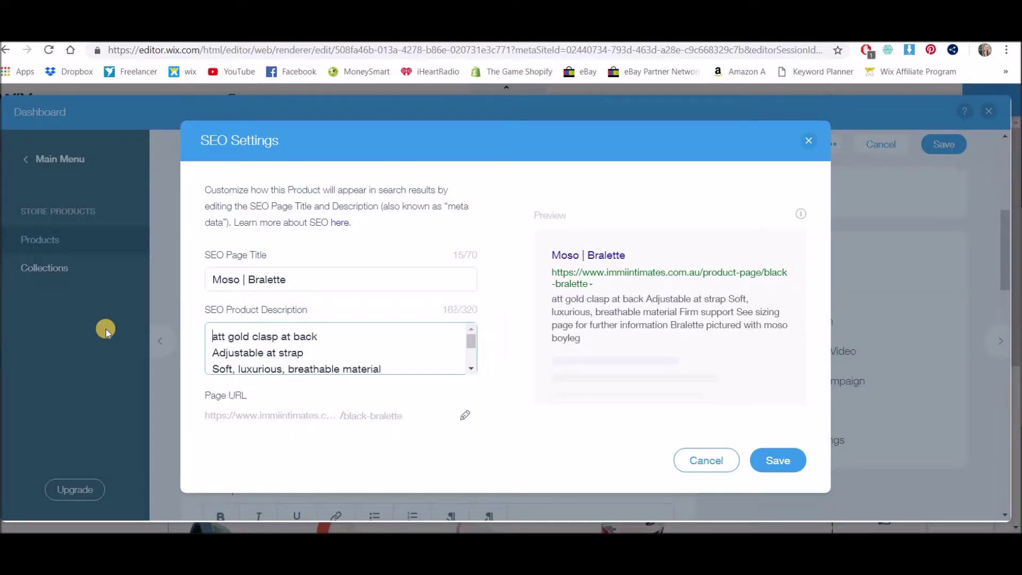
key("Delete")
key("Delete")
key("Delete")
key("Delete")
key("Delete")
key("Delete")
key("Delete")
key("Delete")
key("Delete")
key("Delete")
key("Delete")
key("Delete")
key("Delete")
key("Delete")
key("Delete")
key("Delete")
key("Delete")
key("Delete")
key("Delete")
key("Delete")
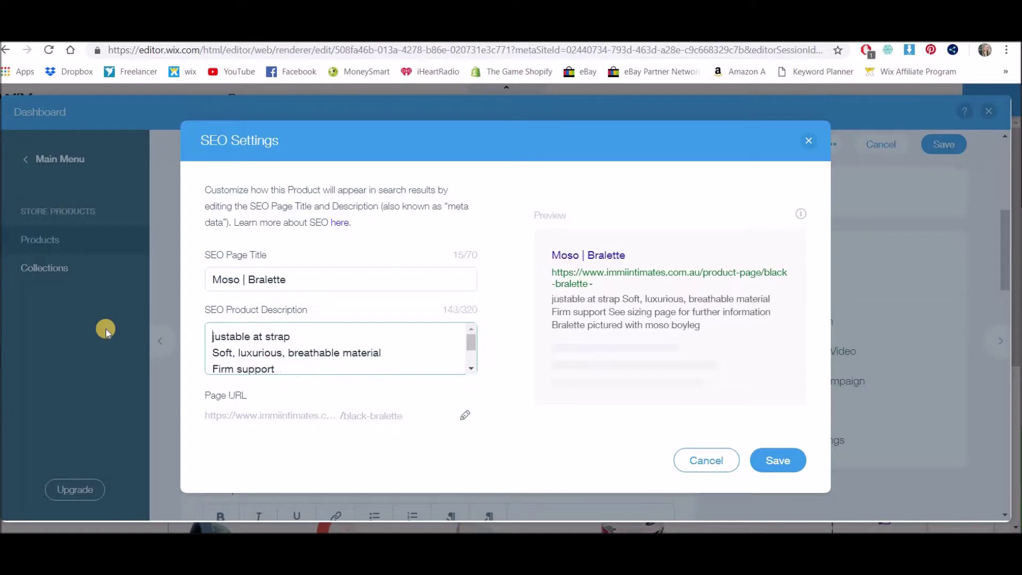
key("Delete")
key("Delete")
key("Delete")
key("Delete")
key("Delete")
key("Delete")
key("Delete")
key("Delete")
key("Delete")
key("Delete")
key("Delete")
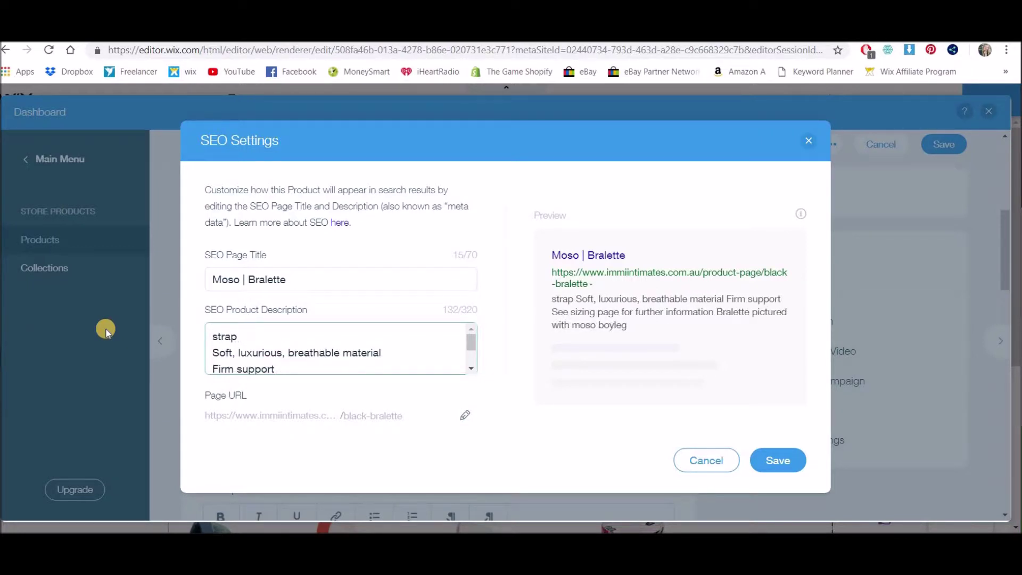
key("Delete")
key("Delete")
key("Delete")
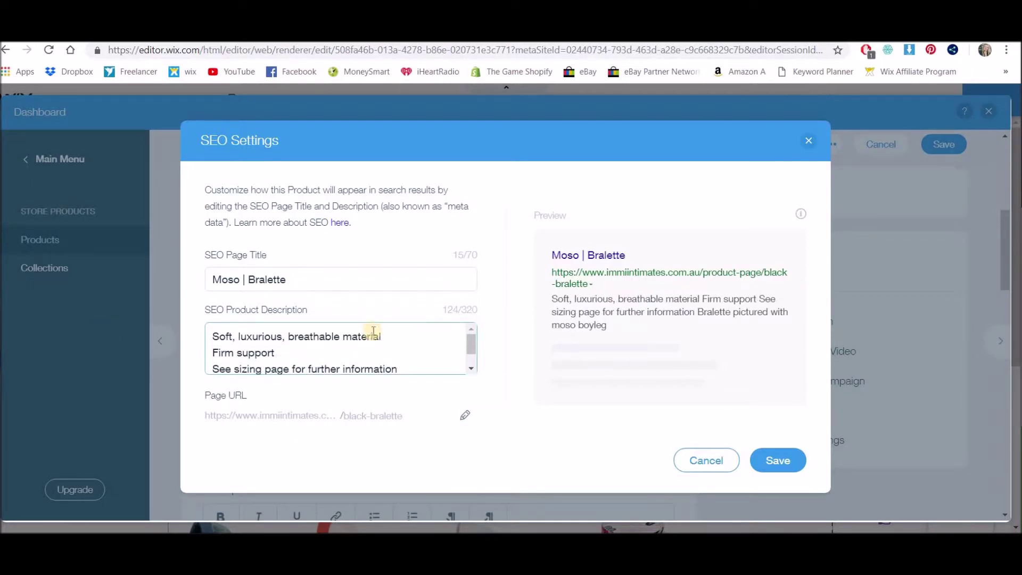
Step: Delete the Firm support and sizing lines, keeping the final Bralette line
left_click(210, 350)
left_click(415, 372, "shift")
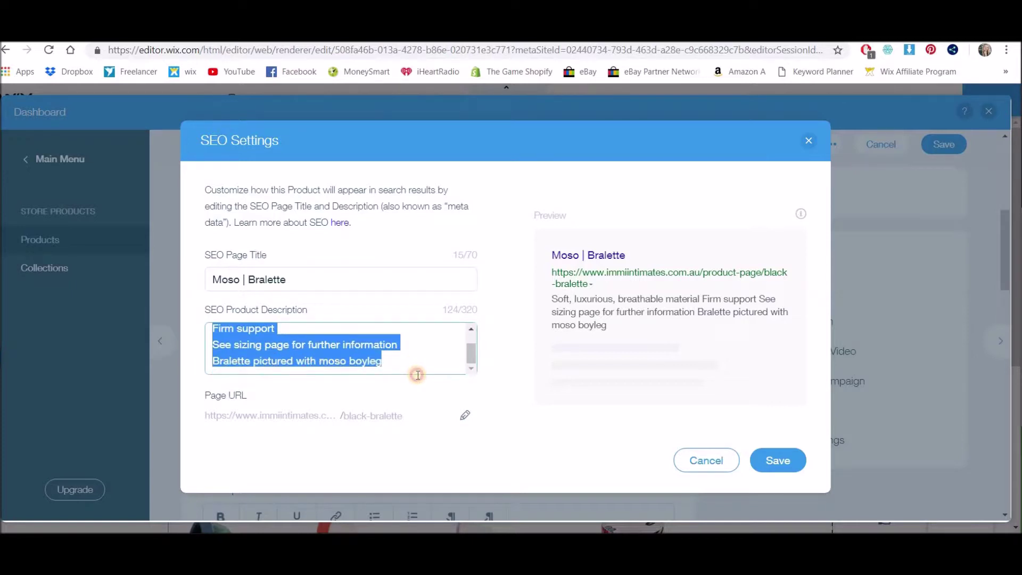
left_click(411, 343, "shift")
key("BackSpace")
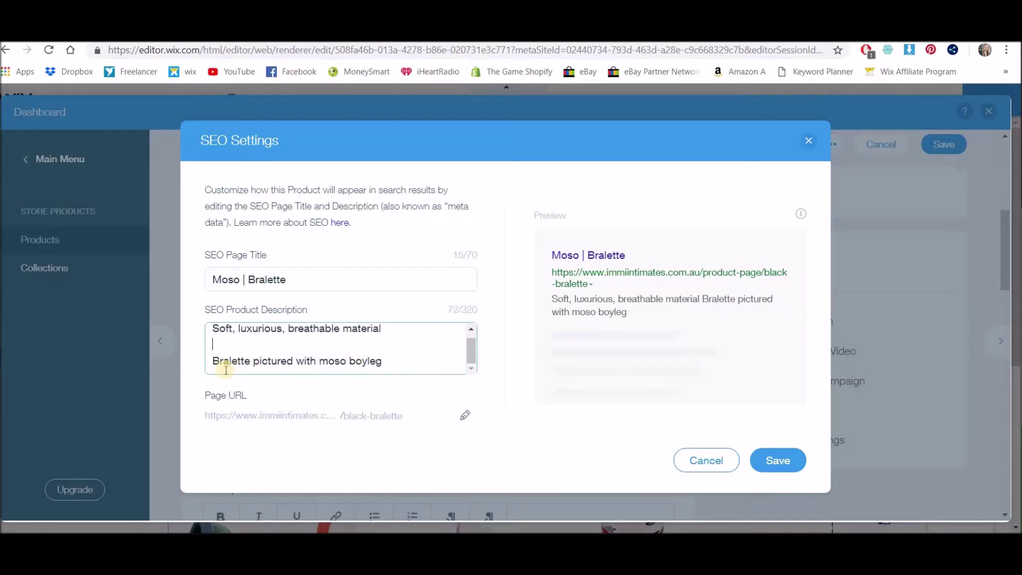
key("BackSpace")
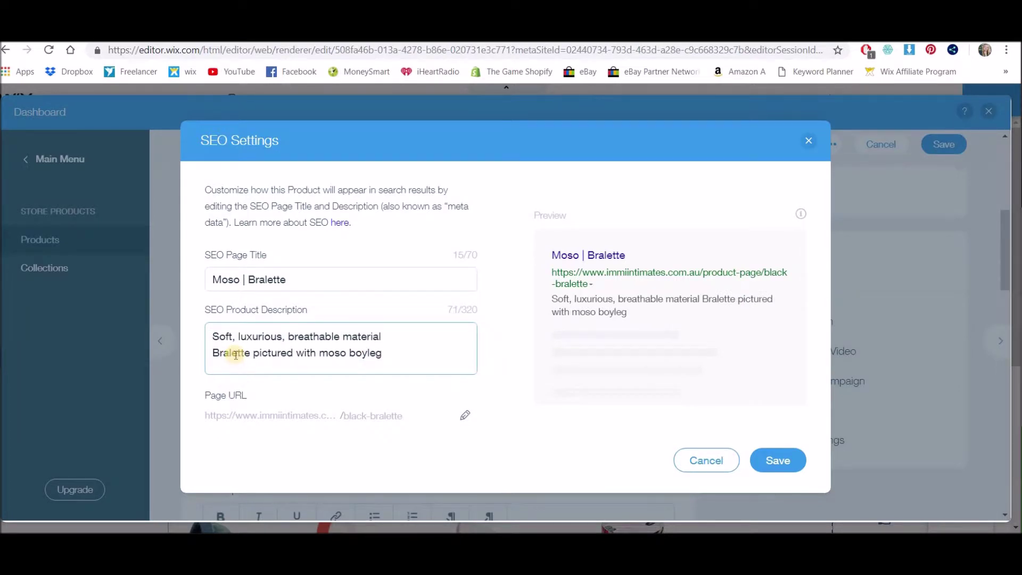
Step: Insert 'Womens Bamboo Black Underwear Bralette' above 'Soft', bringing the description to 110/320 characters
left_click(214, 336)
type("Womens")
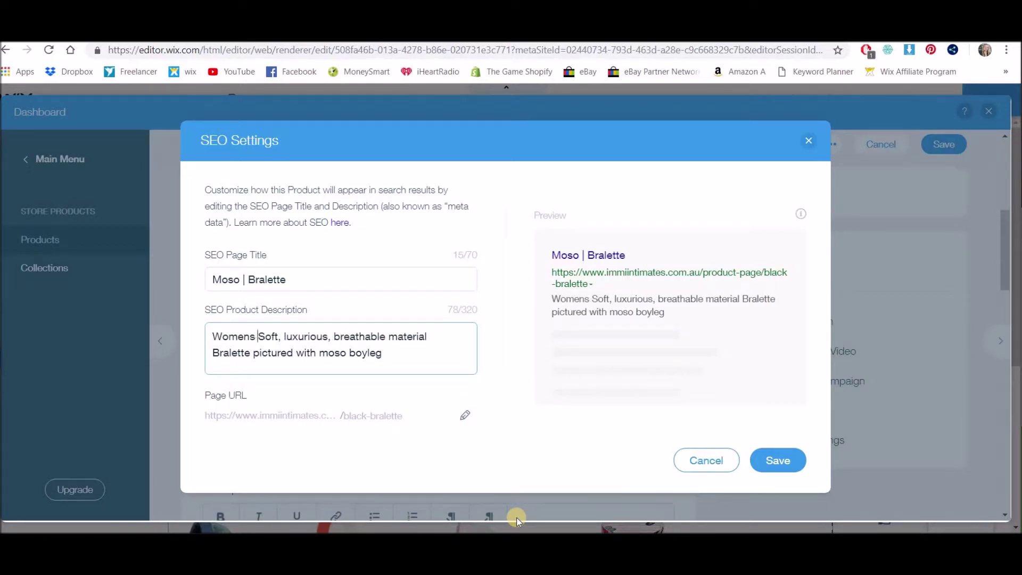
type(" Bamboo ")
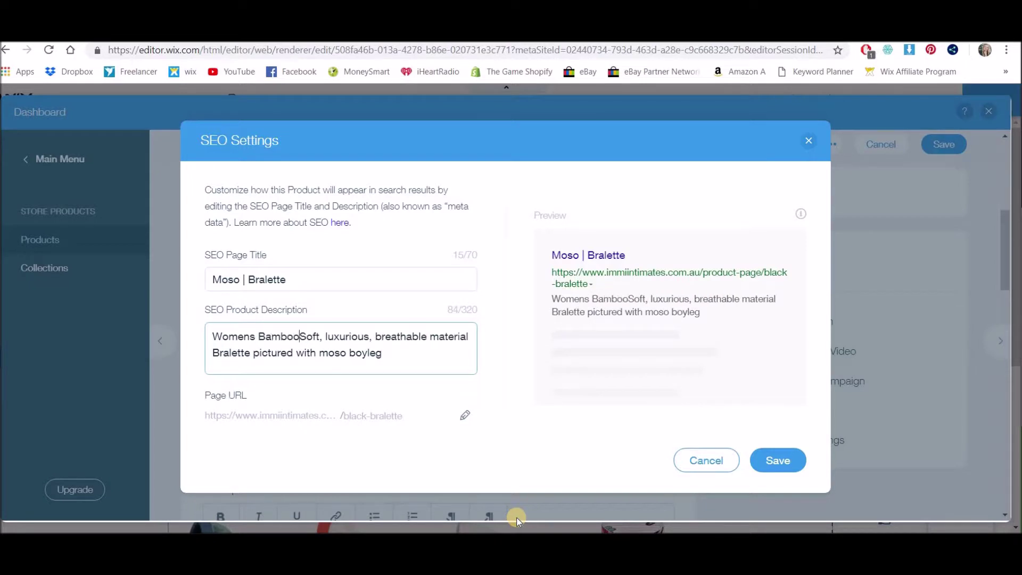
type("UNderwear Soft,")
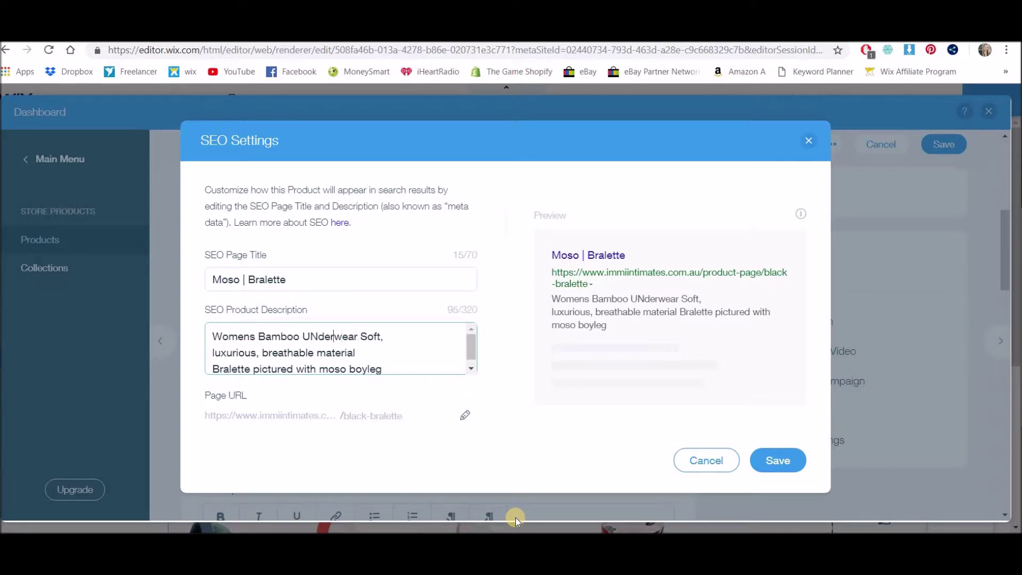
type(" Black")
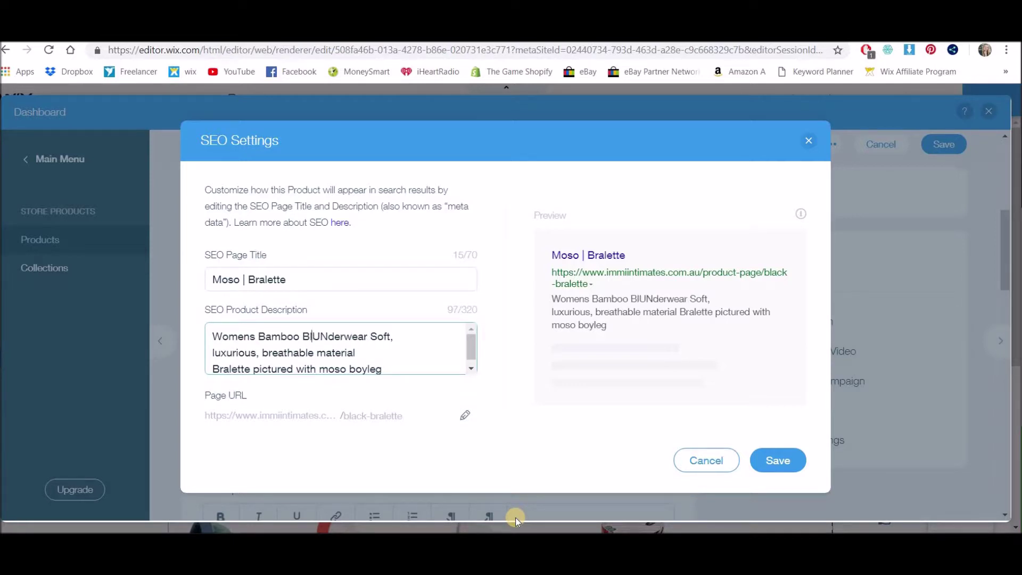
key("BackSpace")
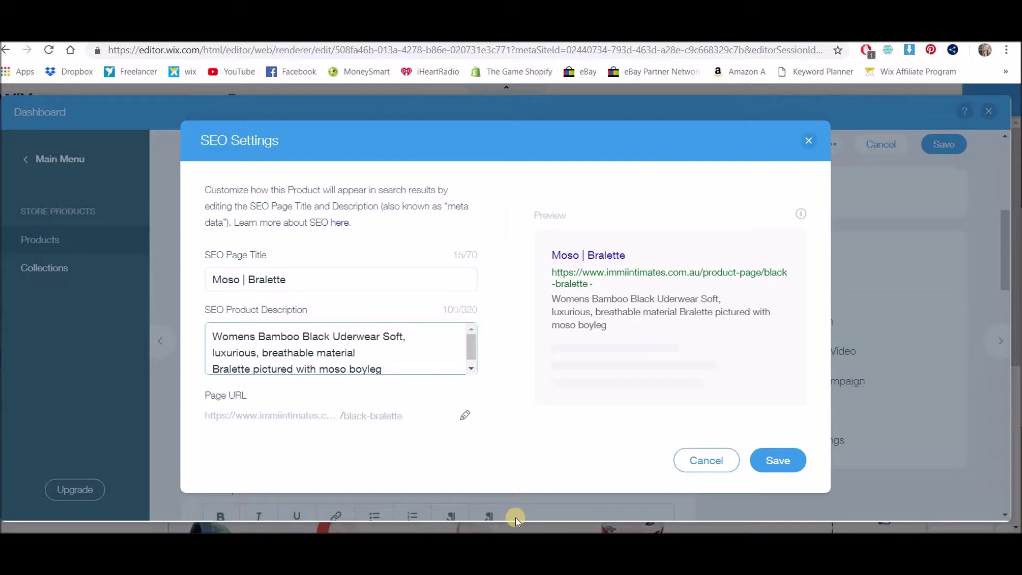
type("n")
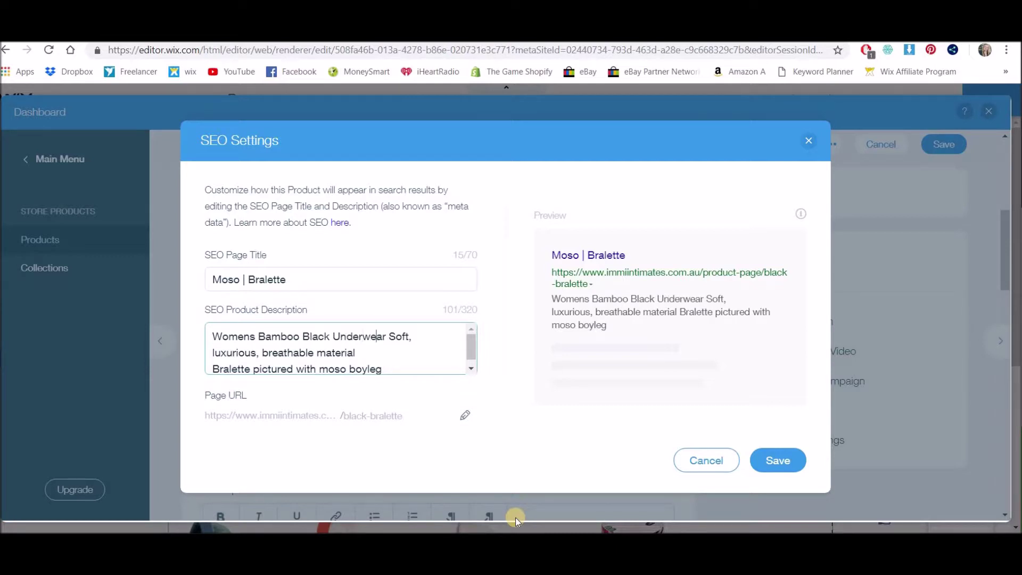
key("Return")
key("Delete")
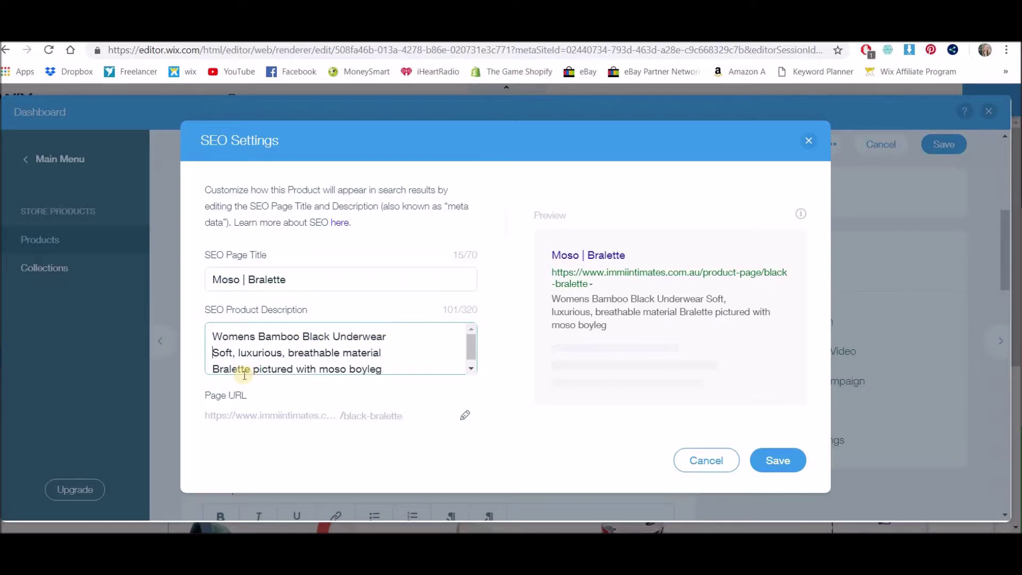
left_click(400, 334)
type("Bralette")
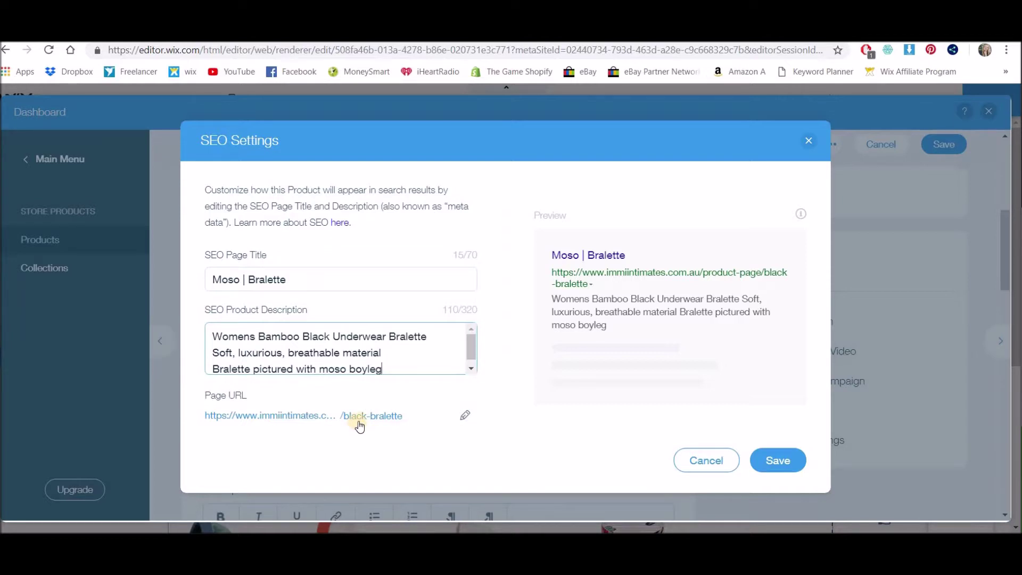
Step: Insert 'bamboo-' into the page URL so it ends in /black-bamboo-bralette
left_click(456, 419)
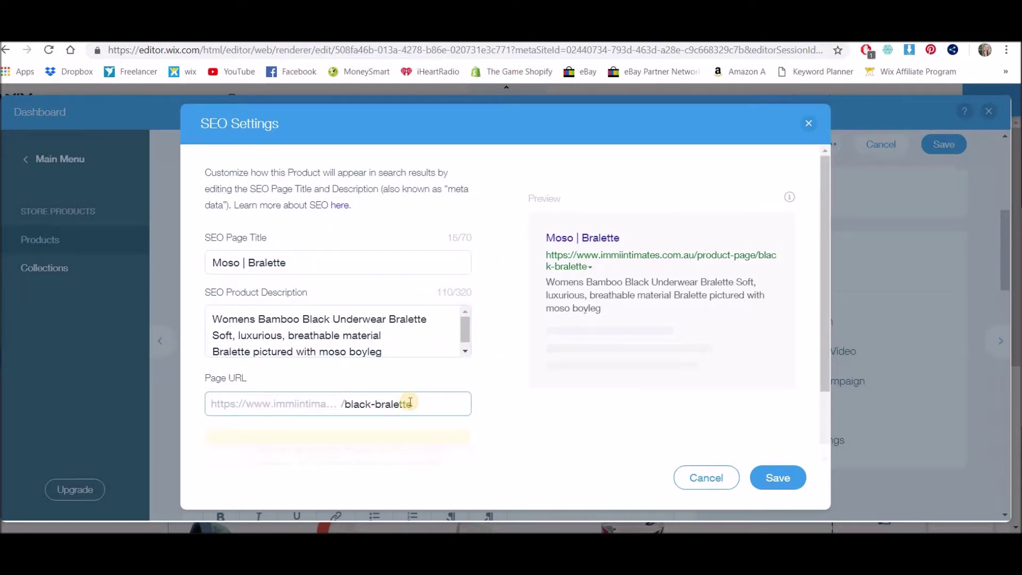
type("bamboo-")
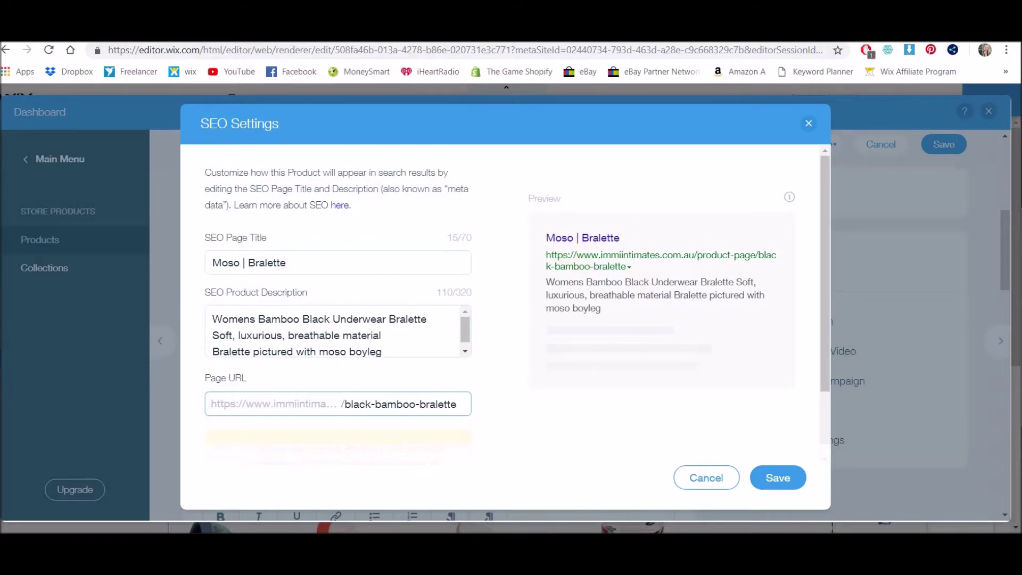
key("ctrl+Tab")
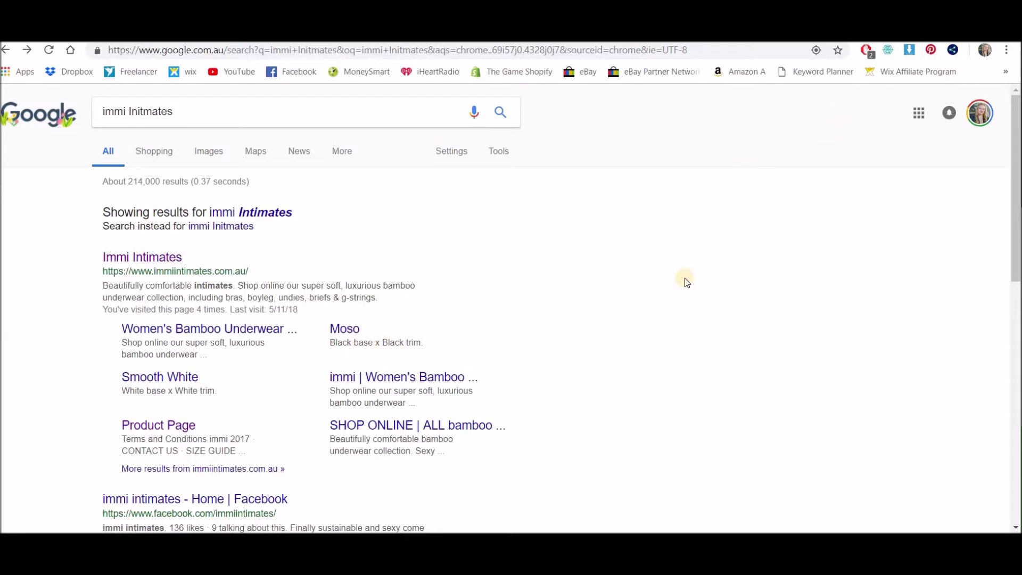
key("ctrl+shift+Tab")
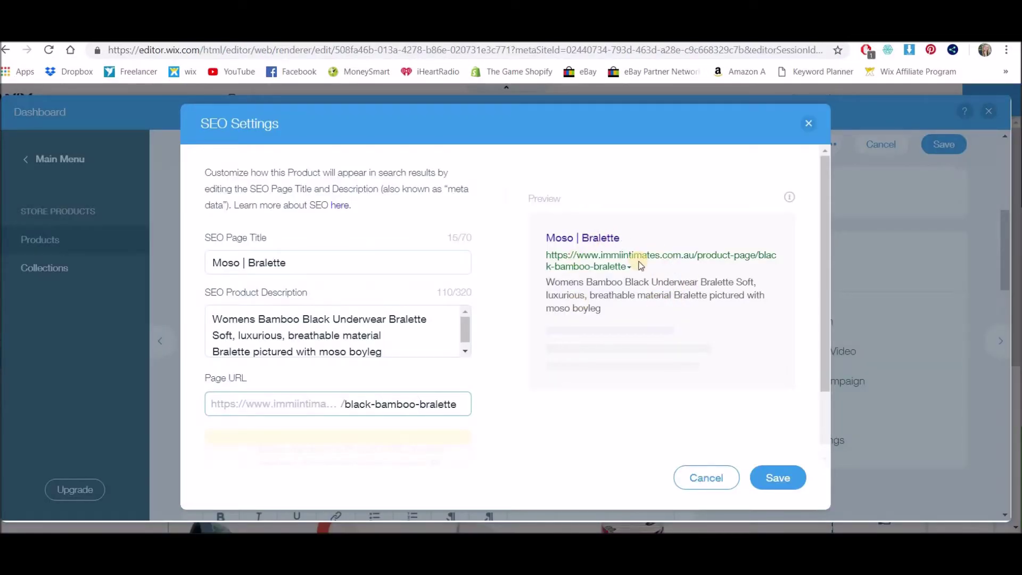
Step: Add 'Bamboo' and 'Black' to the SEO page title, making it 'Moso | Bamboo Bralette Black'
left_click(255, 263)
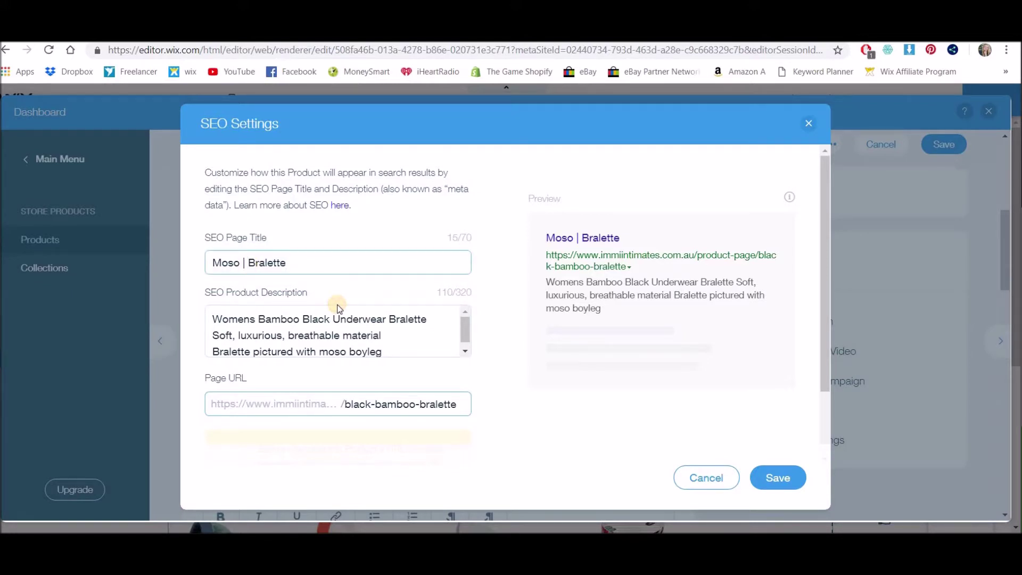
type("Bamboo")
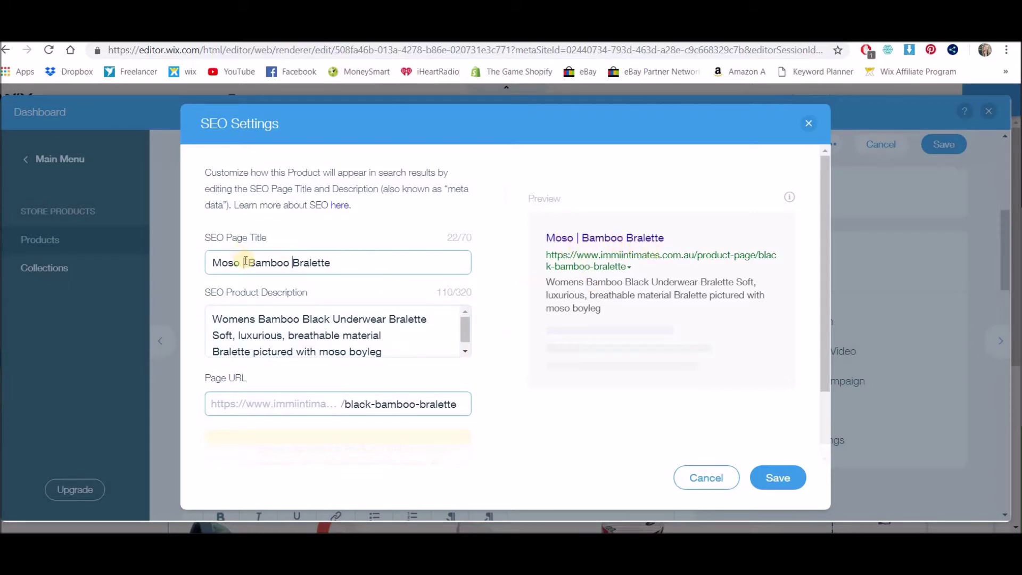
left_click(331, 270)
type("Black")
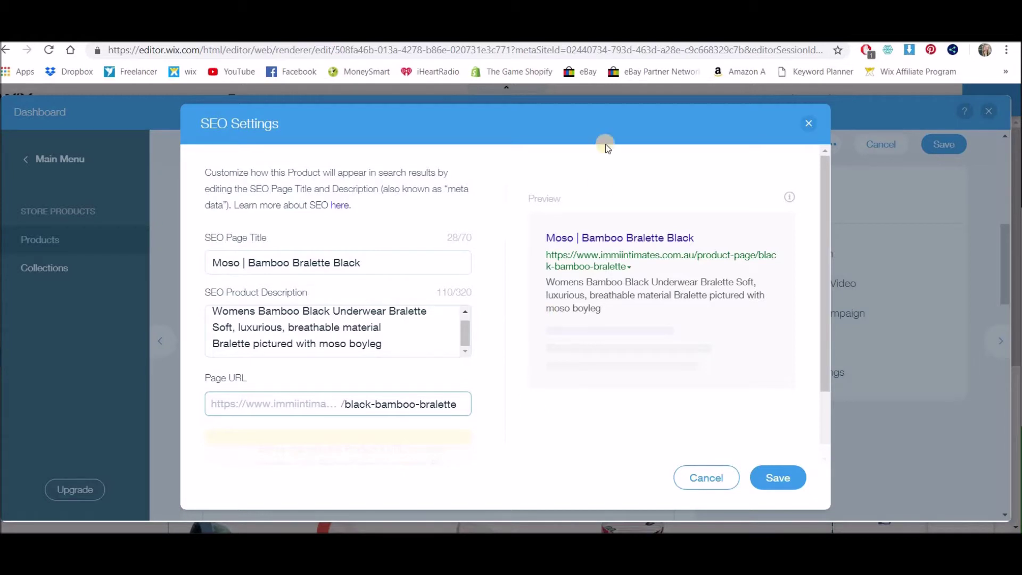
key("ctrl+Tab")
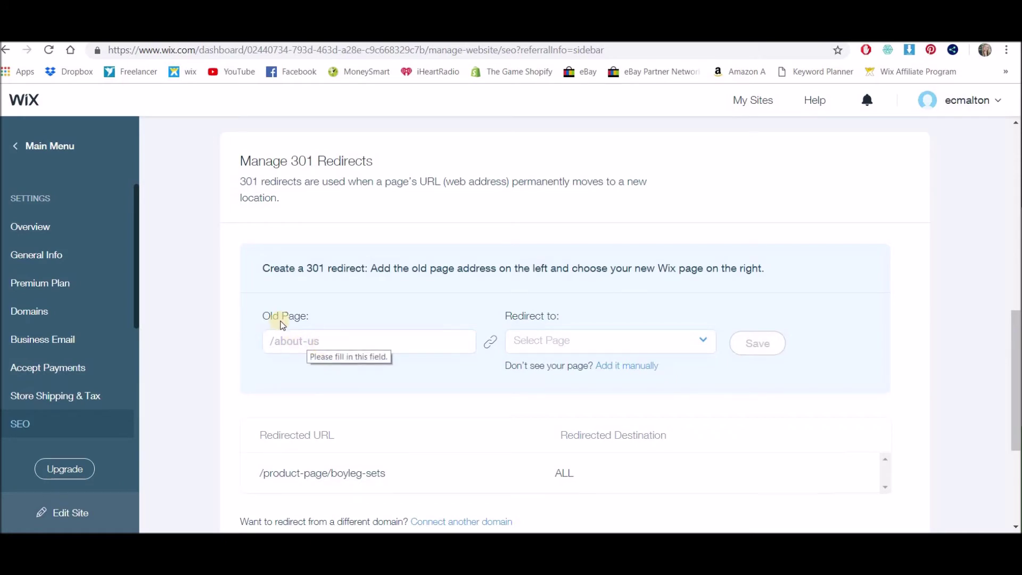
Step: View the live Moso | Bralette page at its old /product-page/black-bralette address
left_click(412, 30)
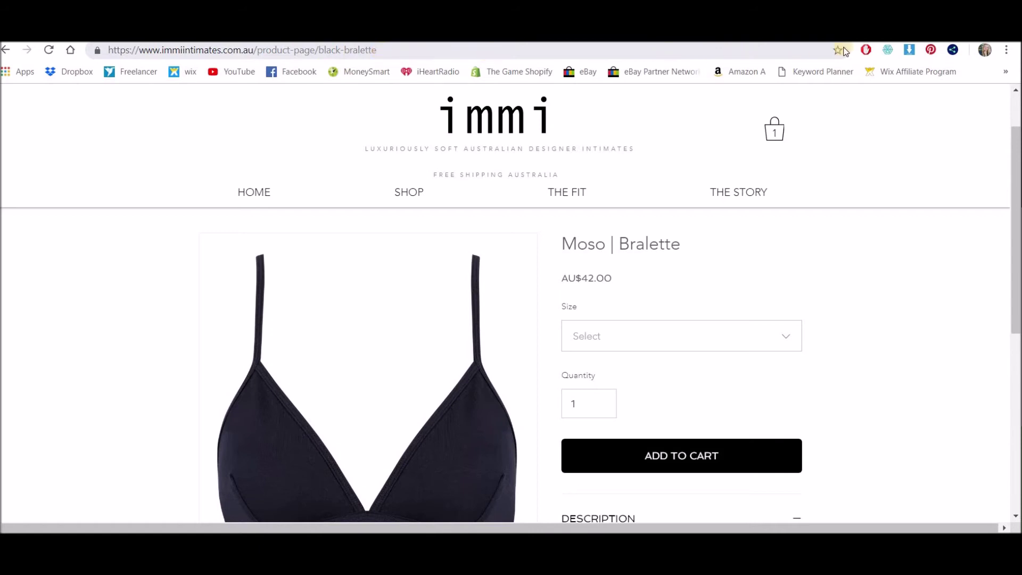
Step: Enter /product-page/black-bralette as the new redirect's old page, leaving the destination unselected
key("ctrl+shift+Tab")
left_click(346, 336)
type("/product-page/black-bralette")
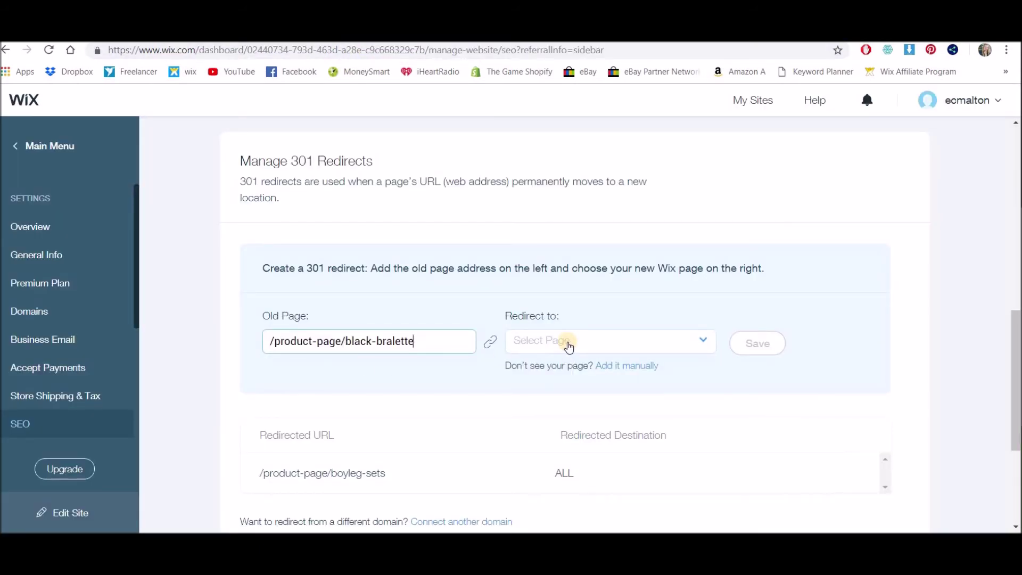
left_click(569, 345)
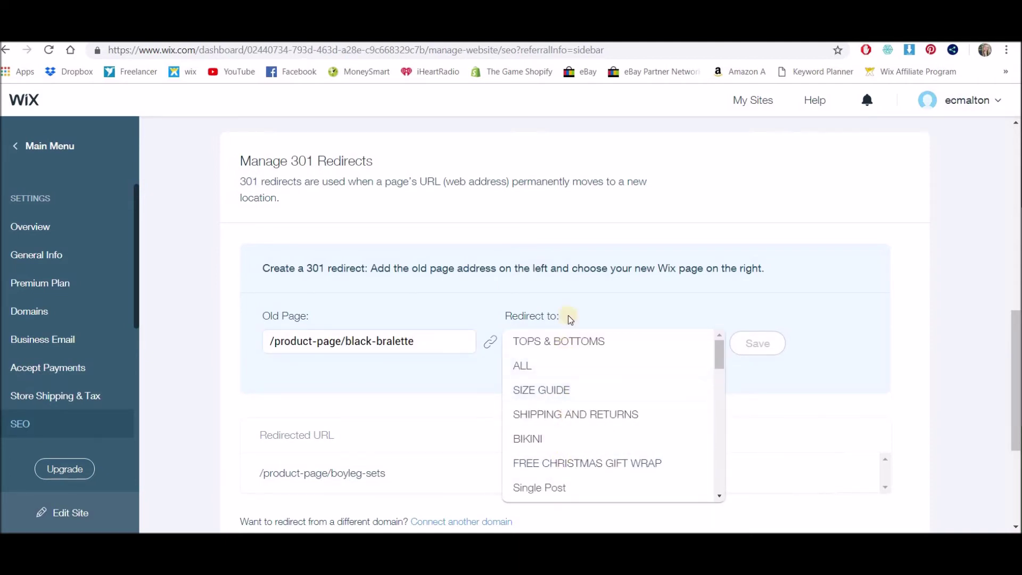
left_click(576, 302)
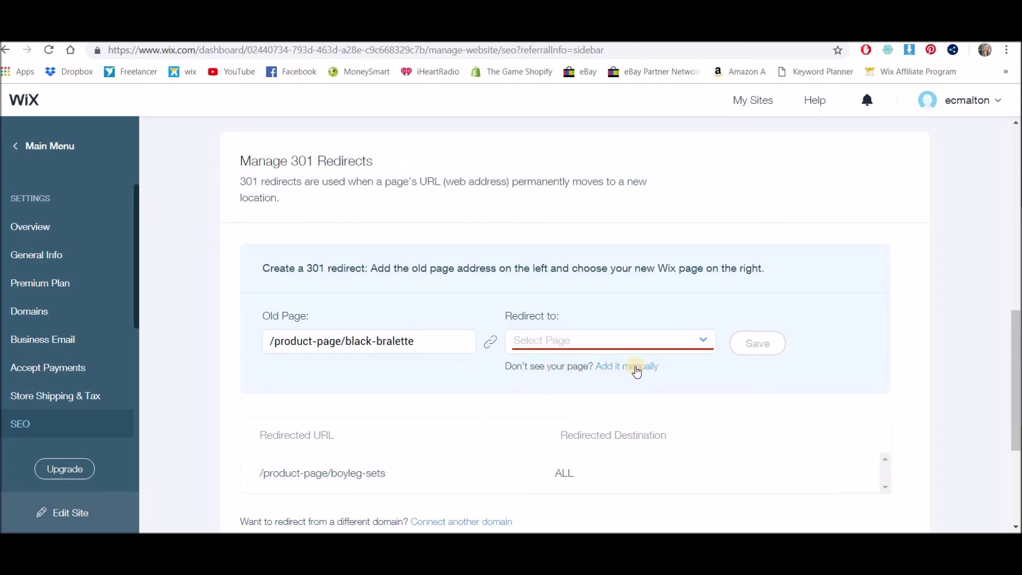
Step: Paste the new product URL ending product-pageblack-bamboo-bralette in as the redirect's destination, unsaved
left_click(637, 367)
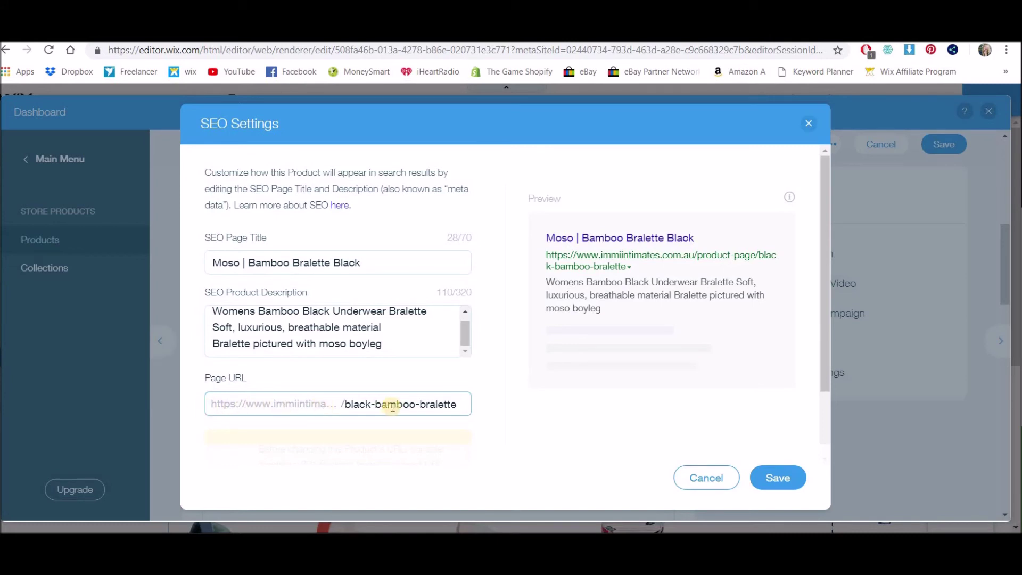
triple_click(644, 265)
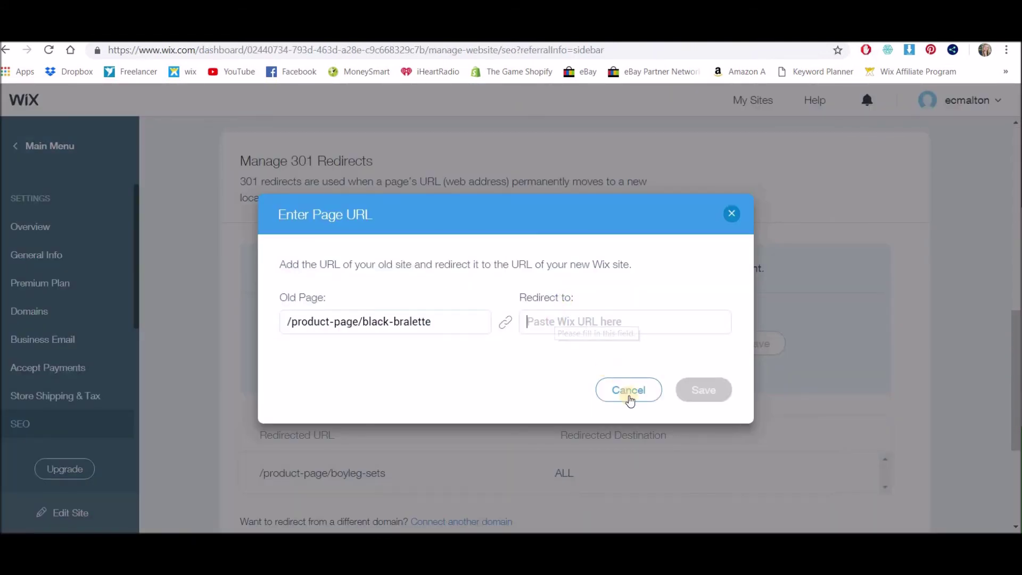
type("au/product-pageblack-bamboo-bralette")
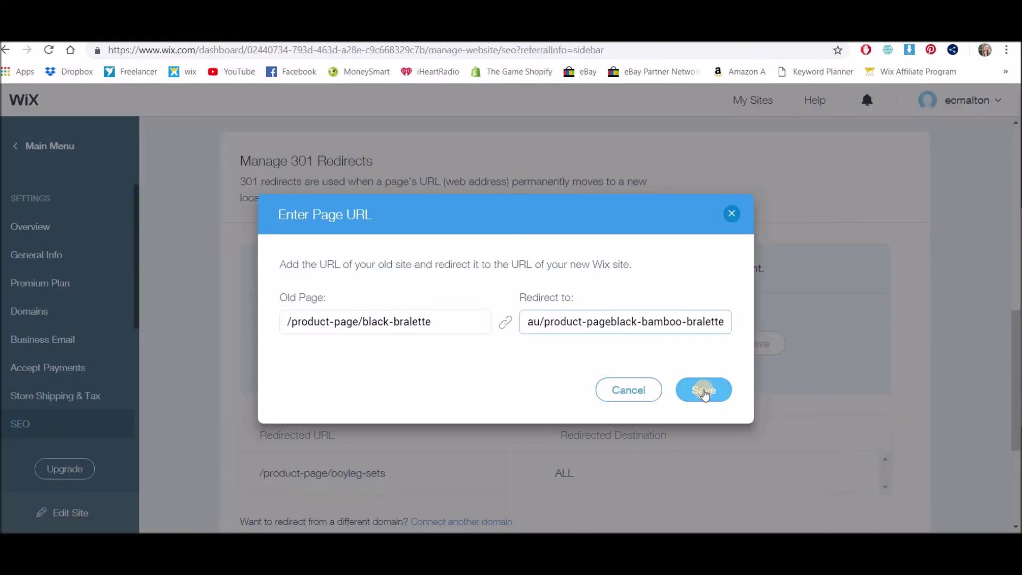